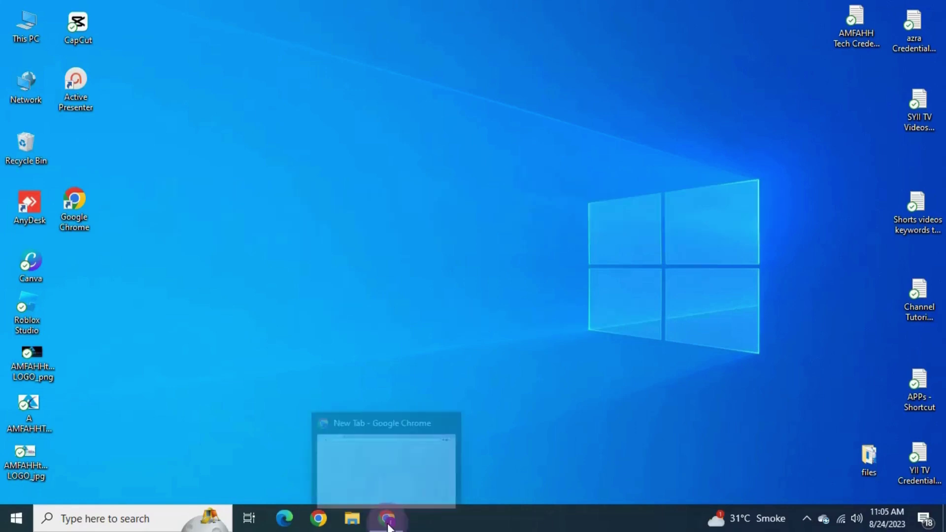
Search Canva for 'youtube banner' and open the 2560 × 1440 YouTube Banner templates
click(386, 518)
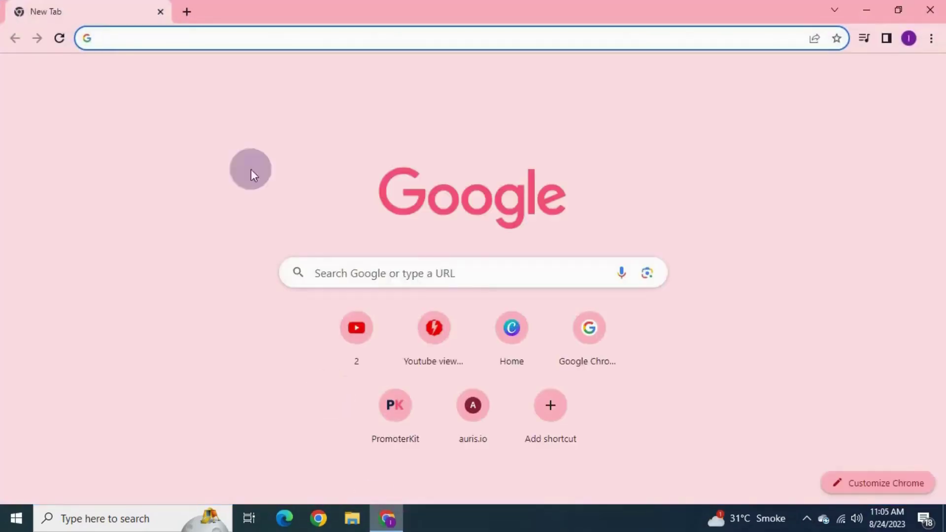
click(500, 325)
click(534, 209)
text(youtube)
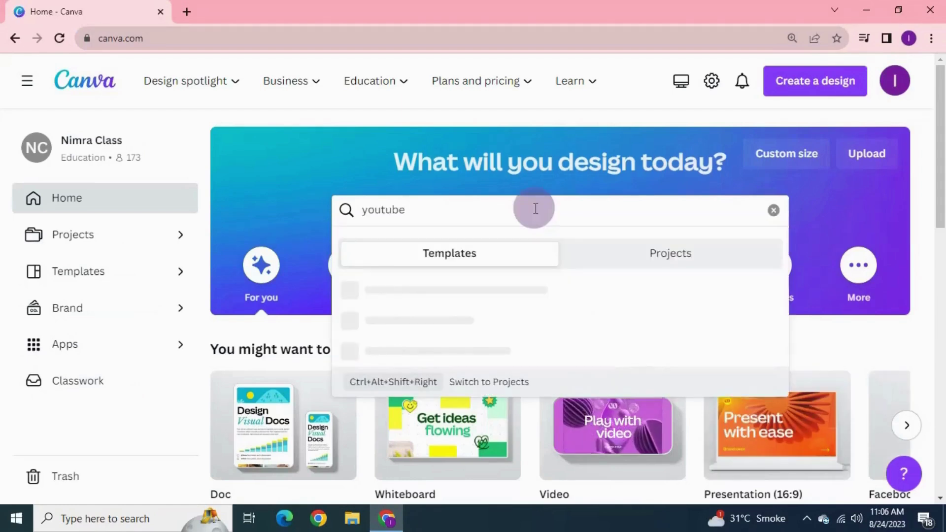
text( banner)
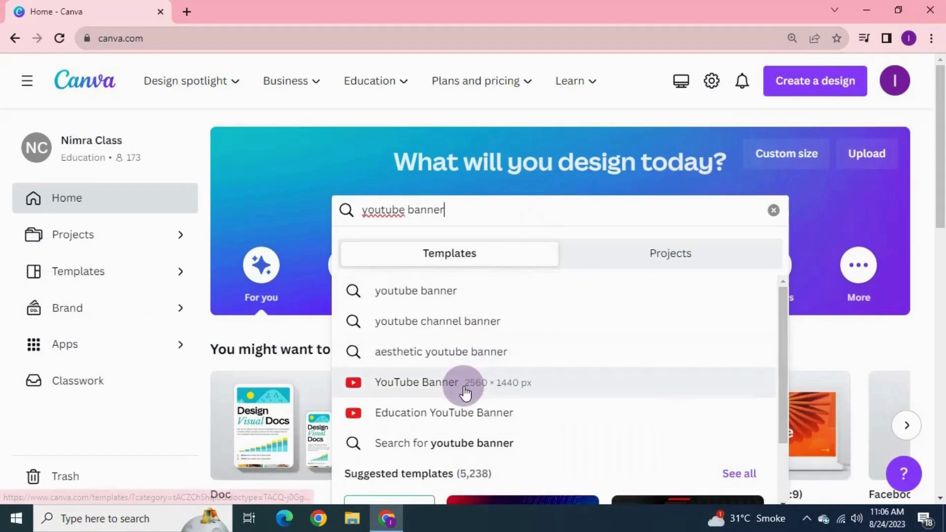
click(544, 398)
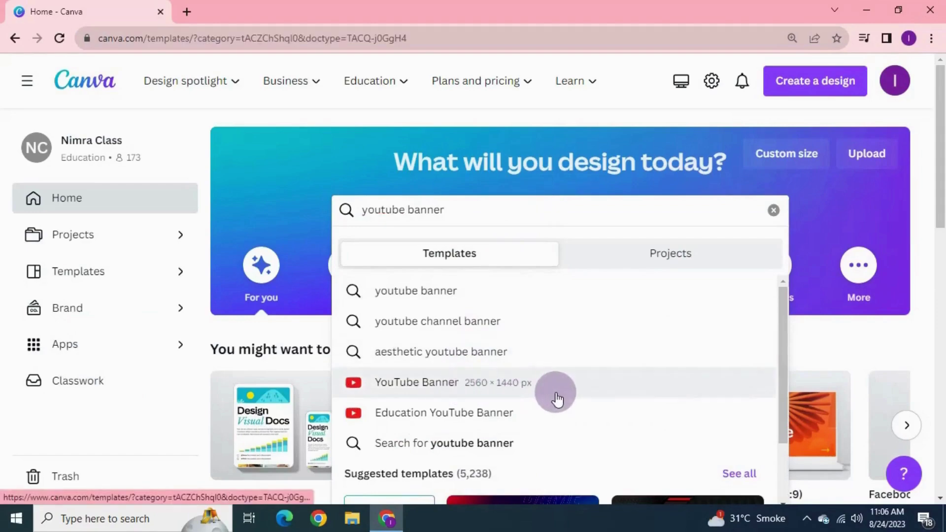
scroll(631, 379, down, 10)
scroll(632, 379, down, 11)
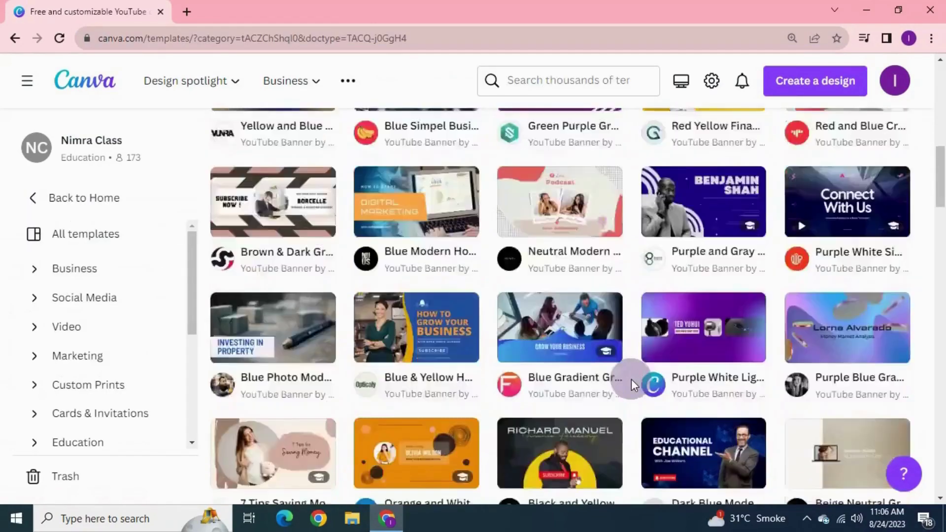
scroll(632, 380, up, 10)
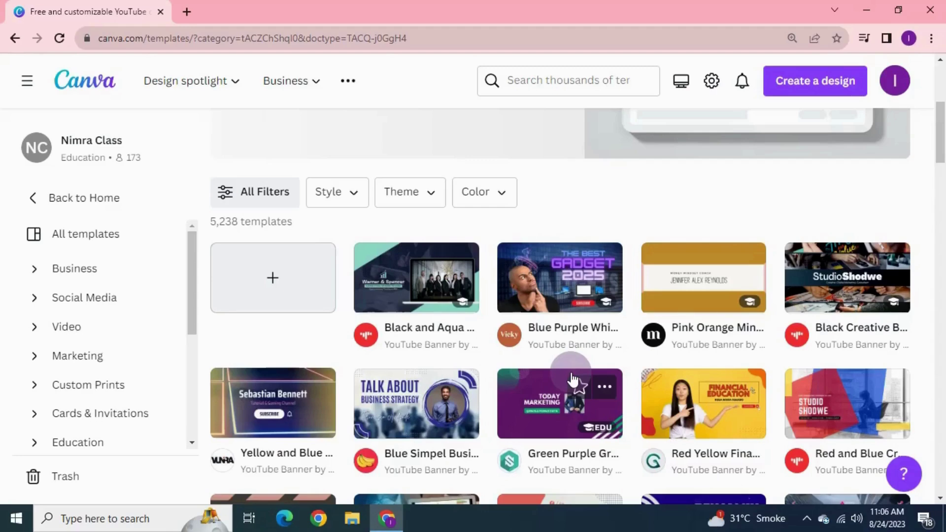
Create a blank 2560 × 1440 px YouTube Banner design and turn on rulers and guides
click(291, 304)
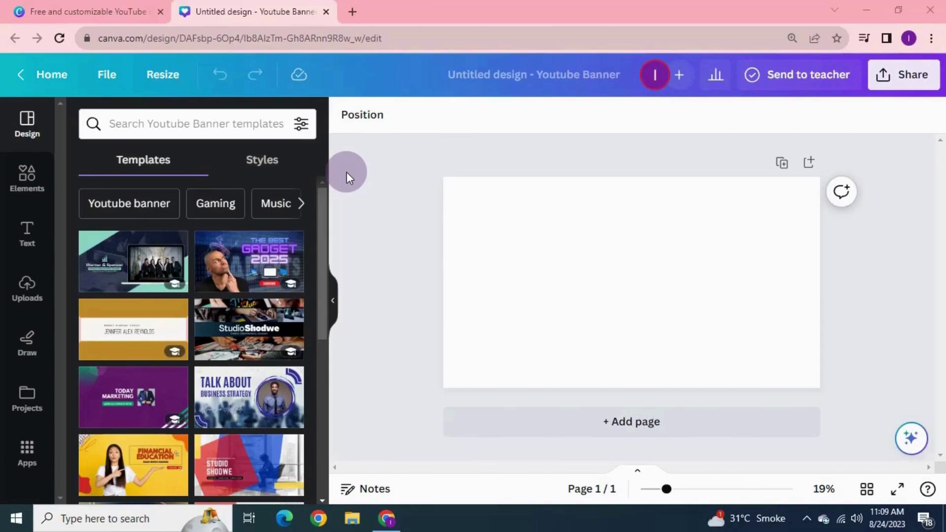
click(113, 84)
mouse_move(296, 283)
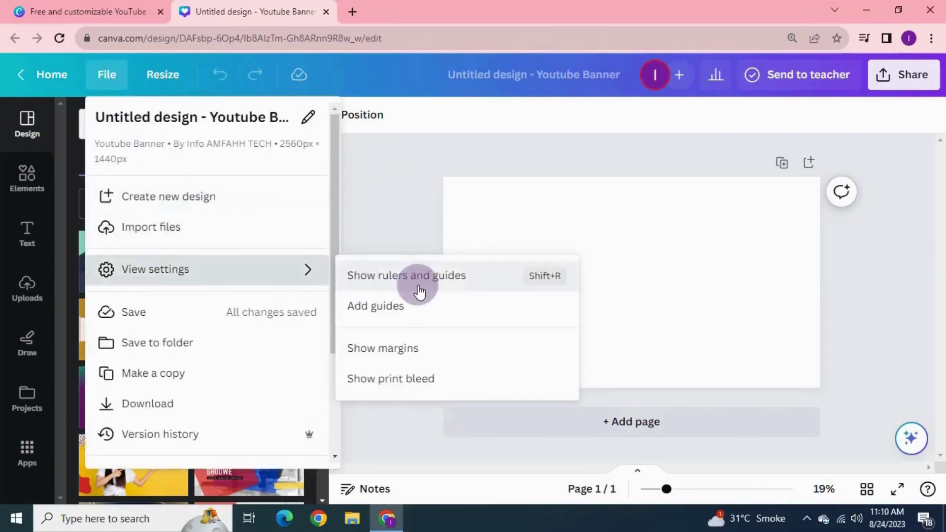
click(434, 286)
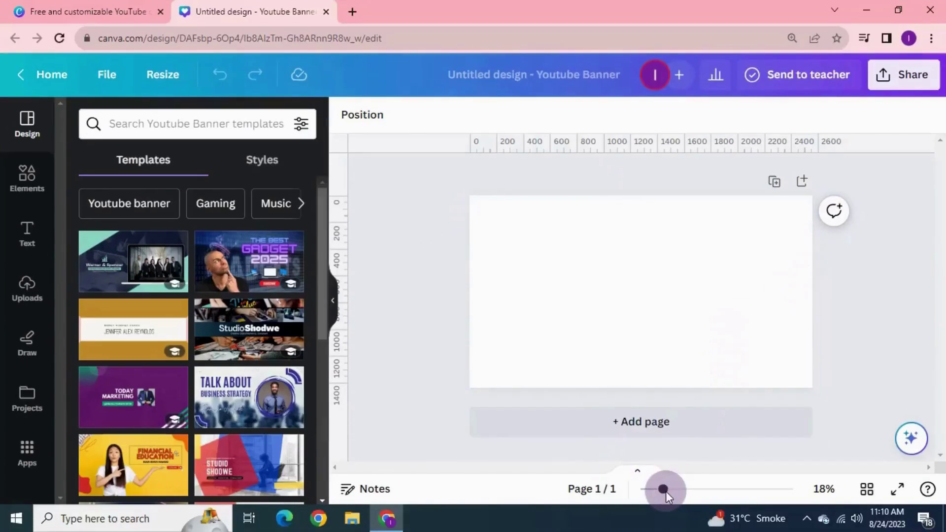
Place the right vertical guide on the banner at about 2053 px
drag(665, 493, 673, 494)
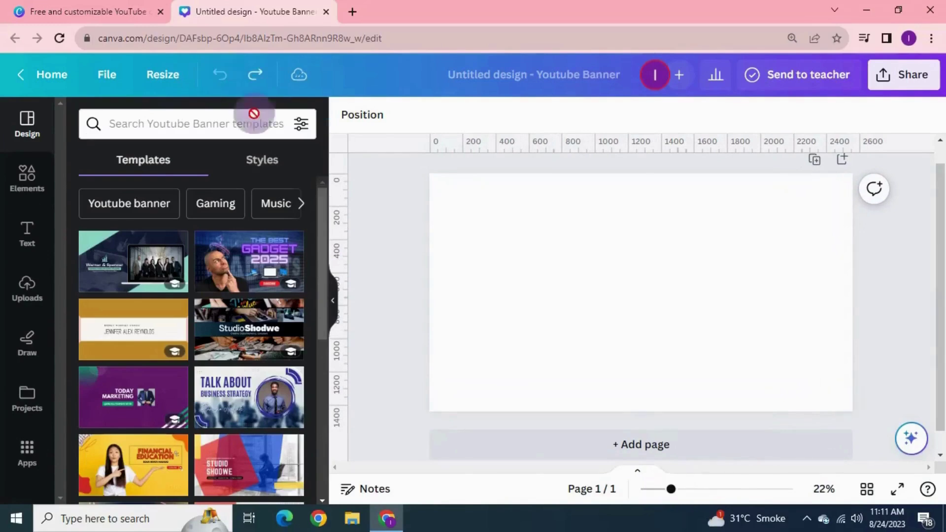
drag(339, 247, 738, 332)
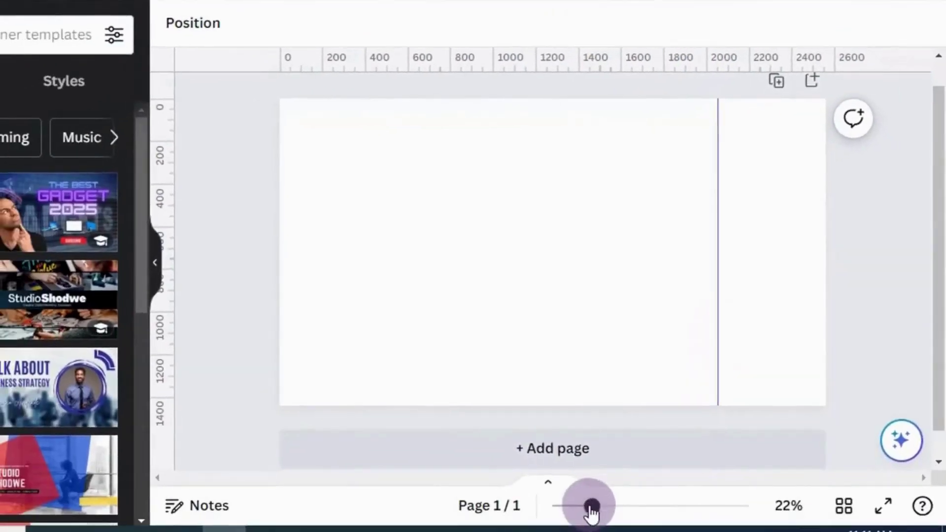
drag(589, 507, 598, 506)
click(736, 360)
drag(738, 360, 743, 357)
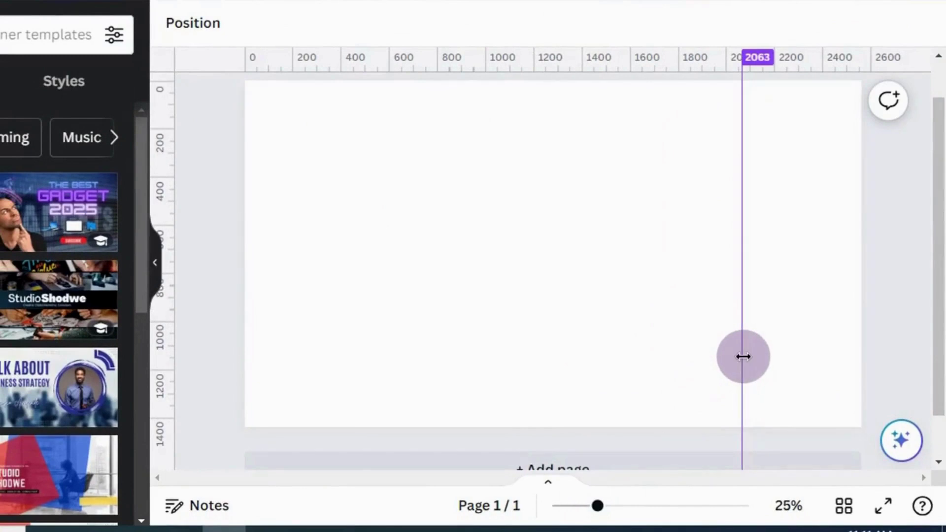
scroll(743, 357, up, 5)
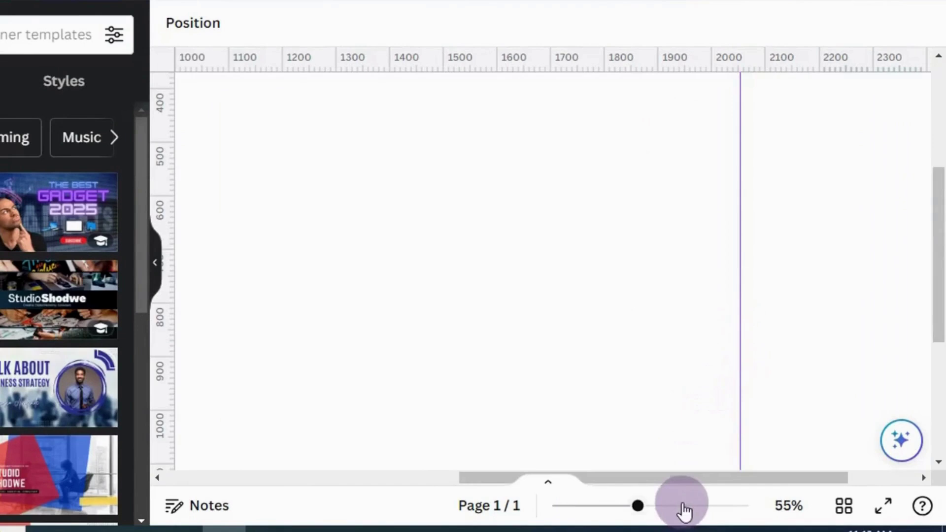
drag(639, 506, 591, 506)
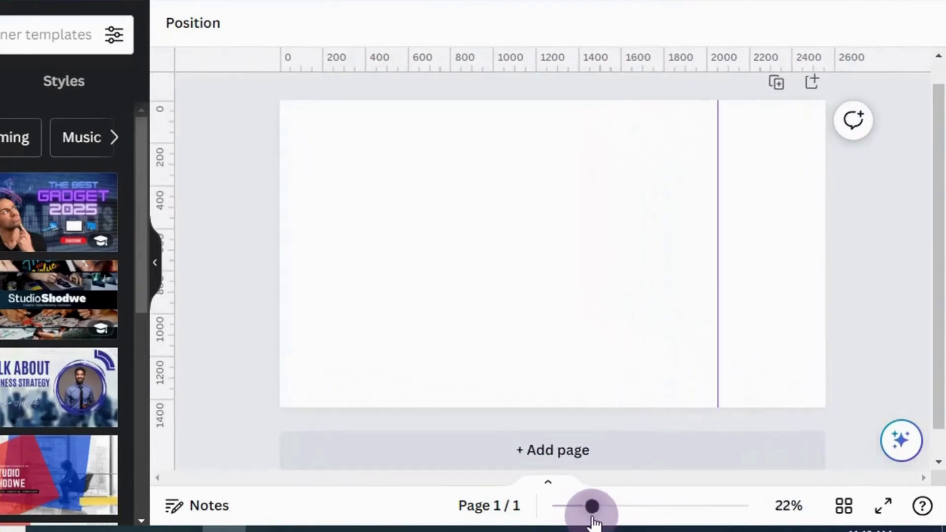
click(726, 210)
click(719, 216)
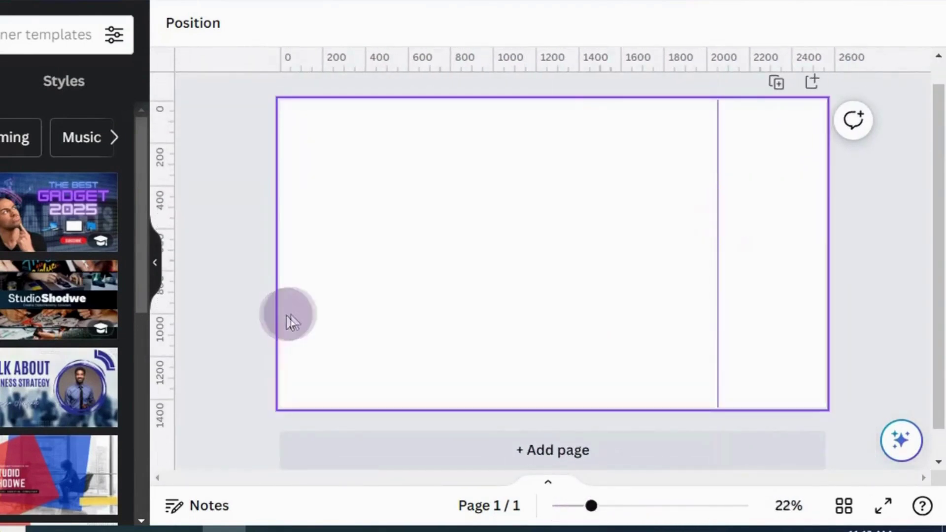
Add a left vertical guide at about 507 px and a horizontal guide
drag(183, 207, 389, 284)
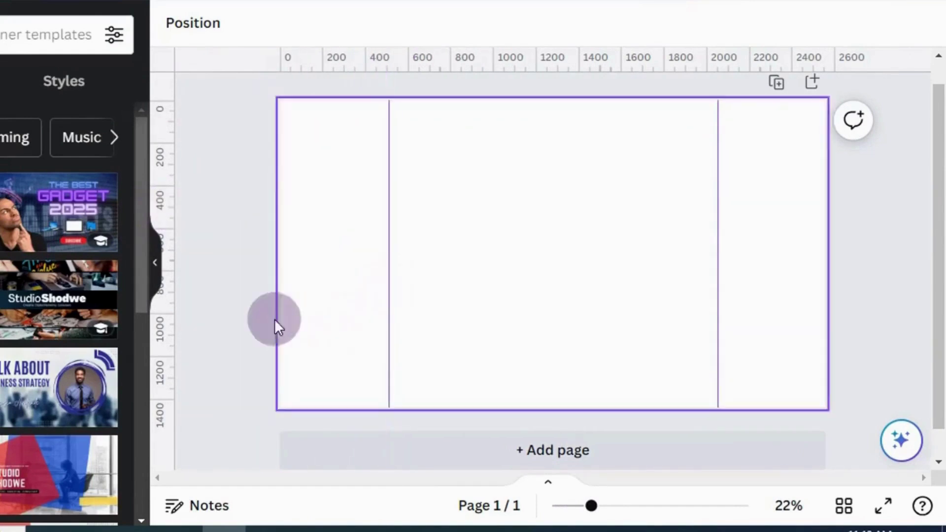
drag(389, 243, 388, 249)
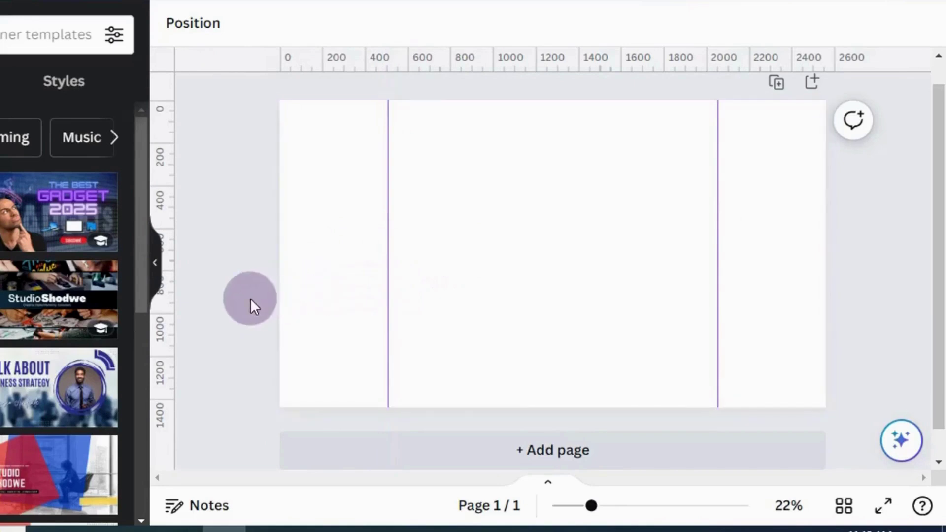
drag(439, 56, 442, 209)
Set horizontal guides at about 509 px and 933 px across the banner
drag(371, 210, 371, 209)
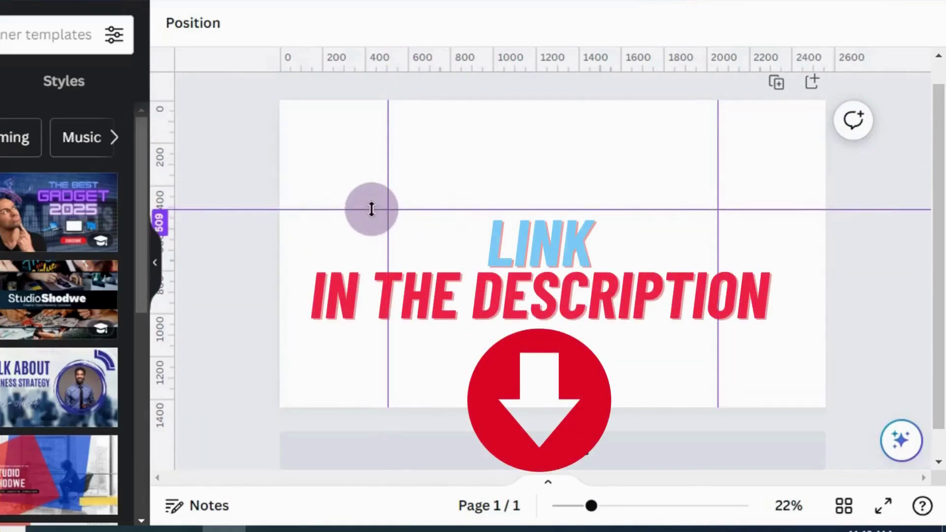
click(228, 450)
click(340, 328)
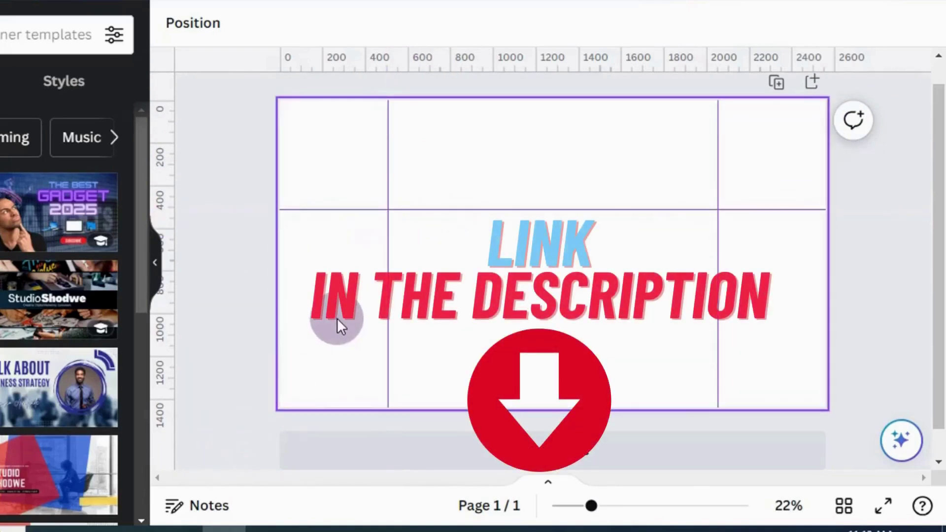
click(355, 143)
drag(336, 71, 353, 301)
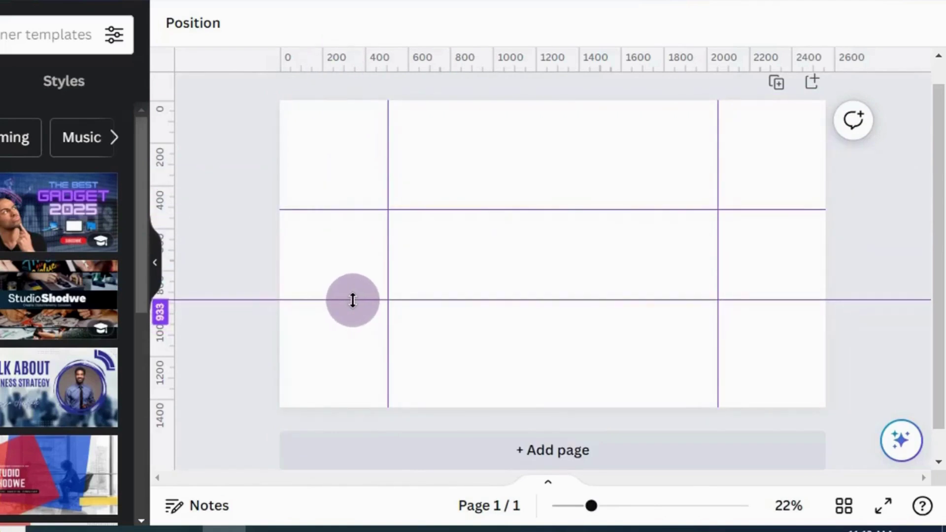
drag(353, 300, 353, 300)
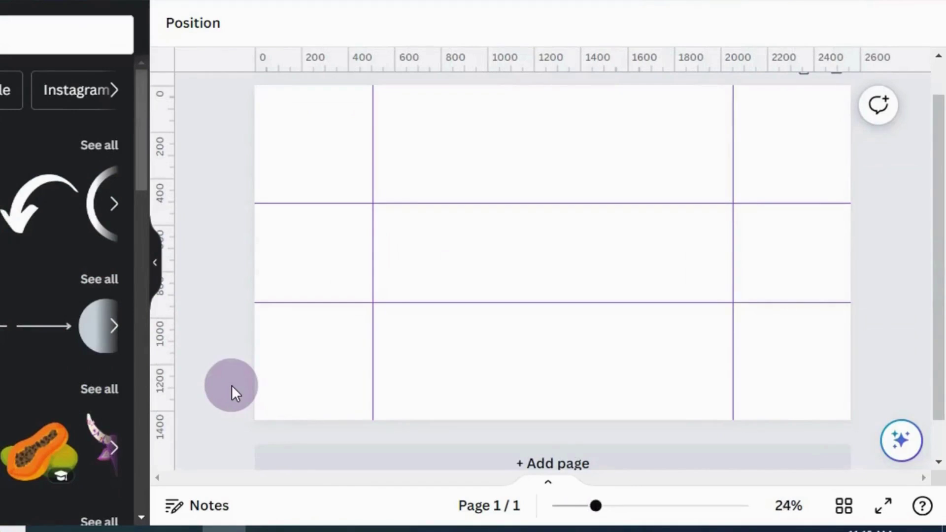
click(518, 270)
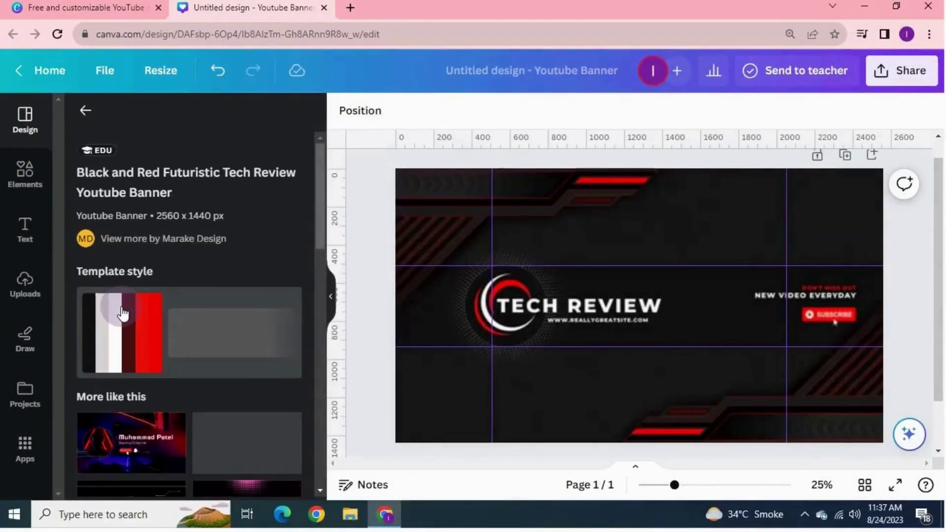
Apply the black-and-red Tech Review template and move DON'T MISS OUT, NEW VIDEO EVERYDAY, SUBSCRIBE inside the right guide
click(166, 335)
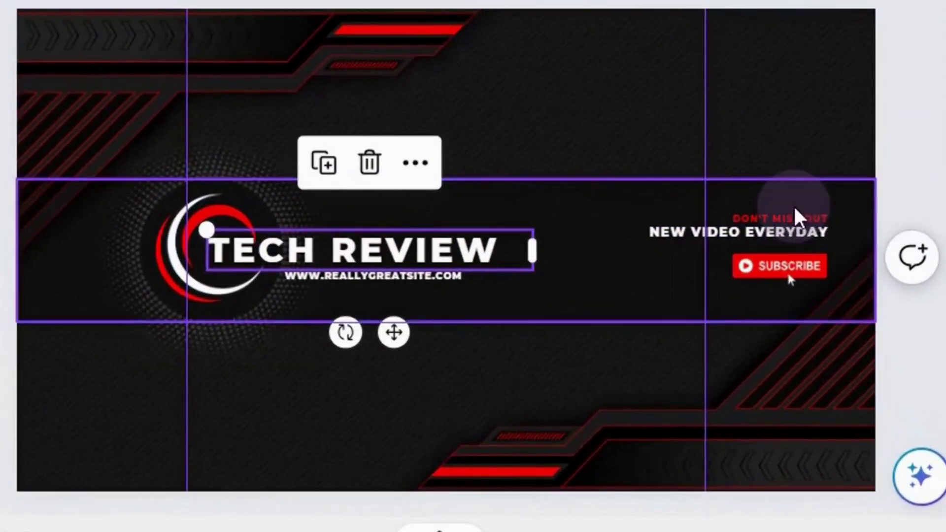
drag(840, 287, 766, 273)
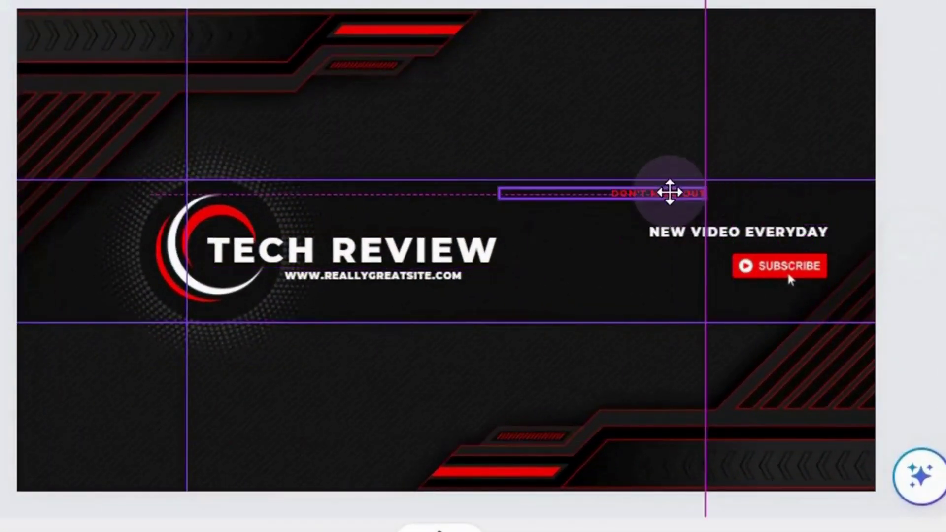
drag(670, 193, 663, 190)
drag(697, 233, 627, 209)
drag(799, 273, 659, 268)
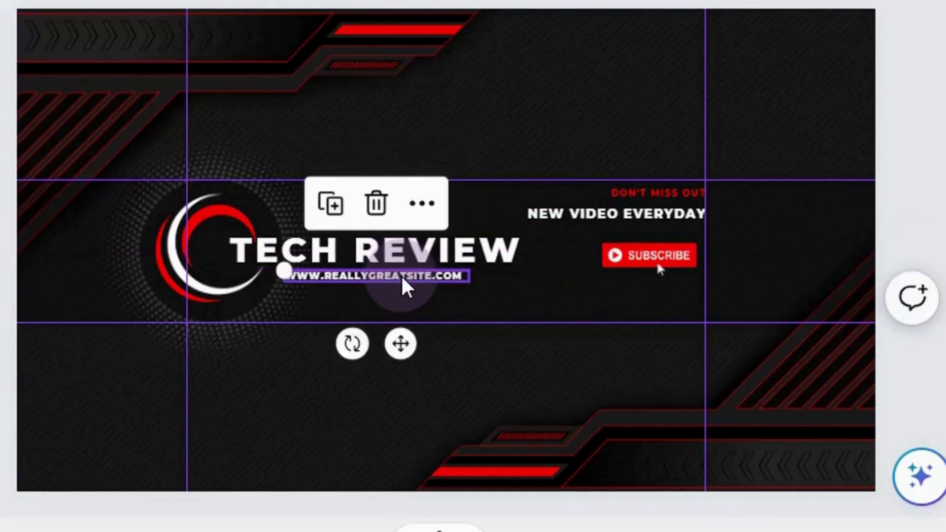
Replace the website address with the ALL ABOUT TECHNOLOGY subtitle and set its letter spacing to 250
click(404, 279)
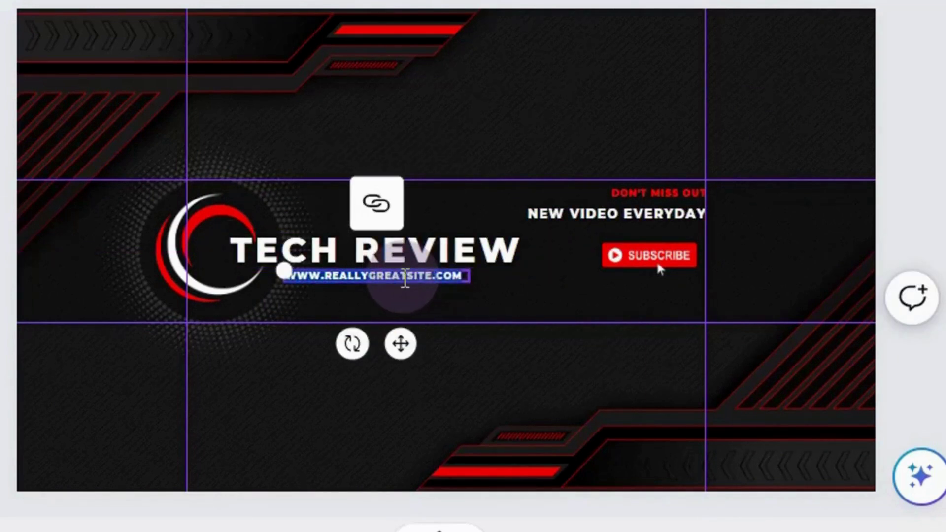
text(ALL ABOUT TECHNOLOGY)
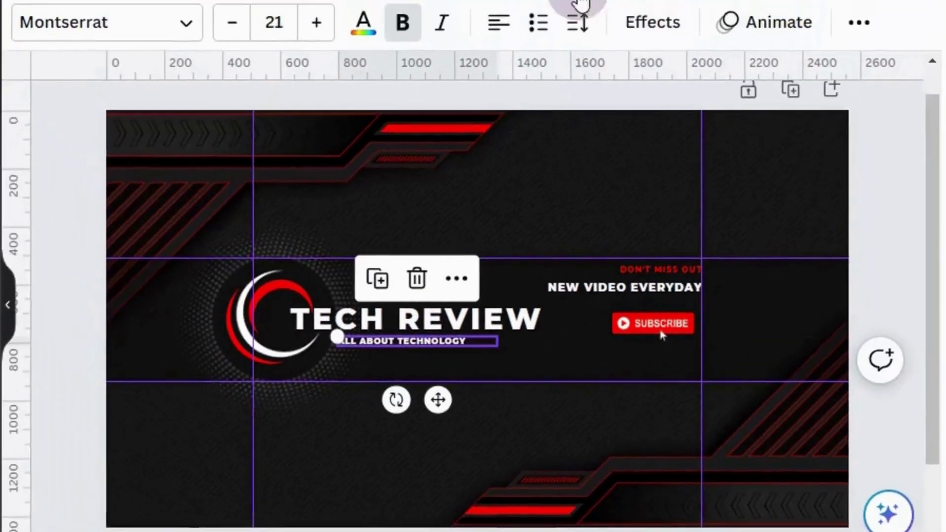
click(573, 21)
drag(659, 120, 701, 146)
click(82, 261)
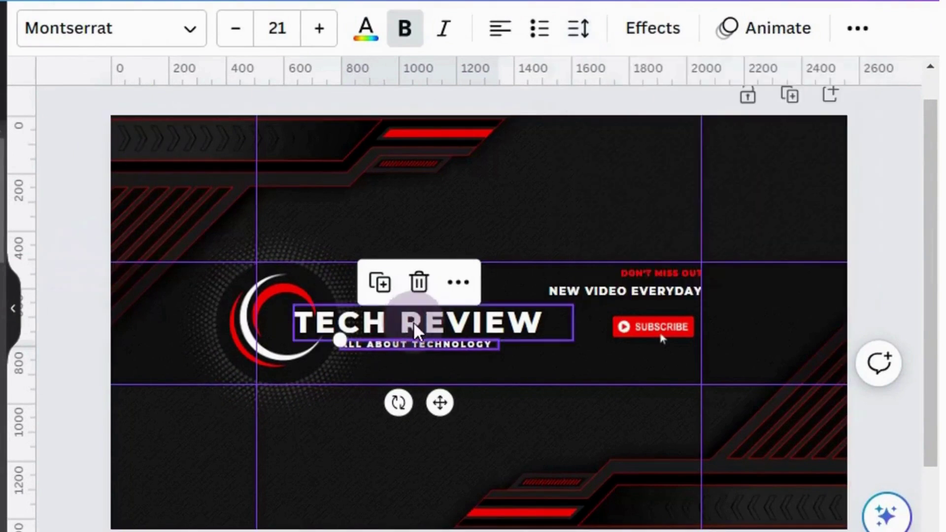
Reposition the TECH REVIEW title, the subtitle beneath it and the circular logo beside it
drag(413, 324, 427, 320)
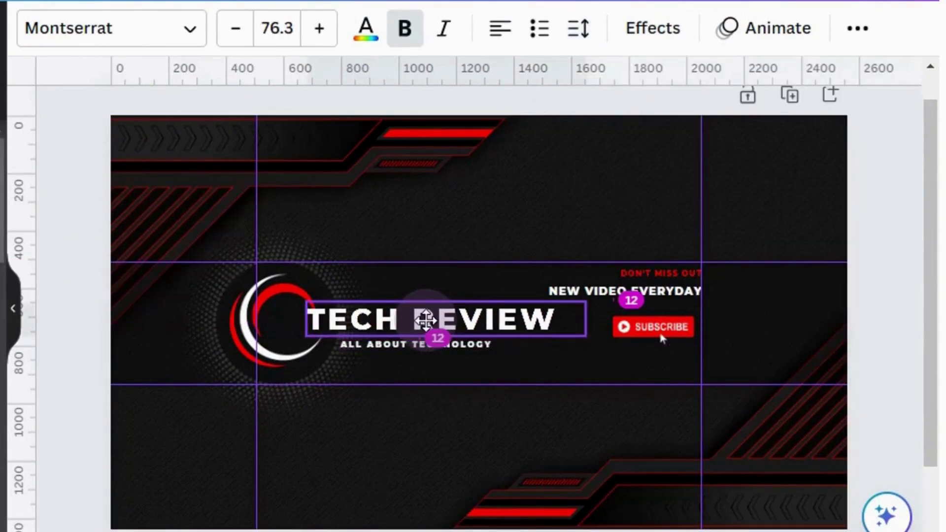
drag(426, 321, 454, 348)
mouse_move(272, 331)
mouse_down()
mouse_move(295, 338)
mouse_move(249, 339)
mouse_move(252, 346)
mouse_move(320, 344)
mouse_up()
click(274, 345)
click(73, 369)
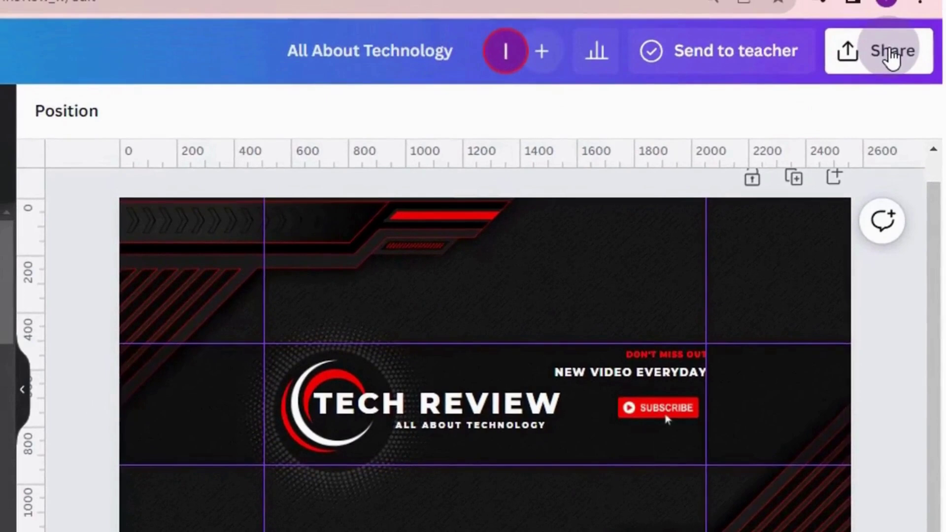
click(892, 52)
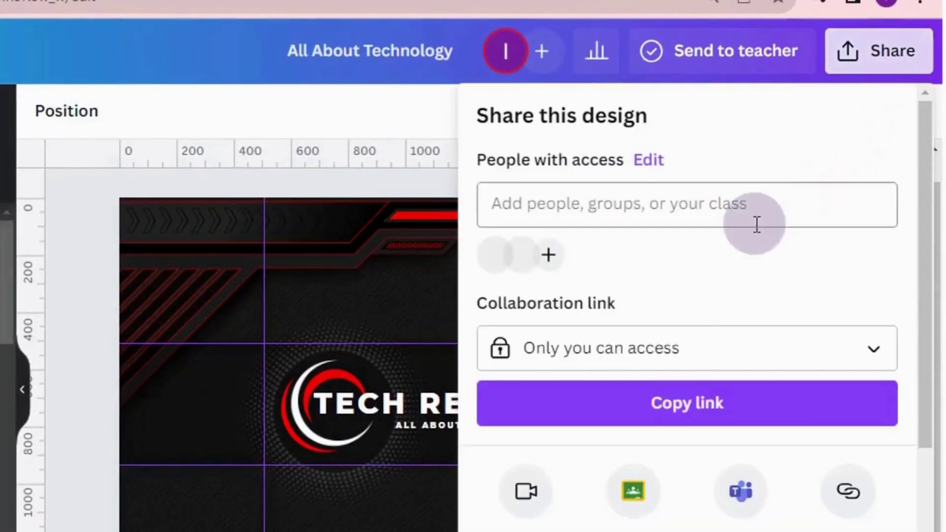
Download the banner as a PNG and show the file in the Downloads folder
scroll(684, 276, down, 3)
scroll(685, 276, down, 1)
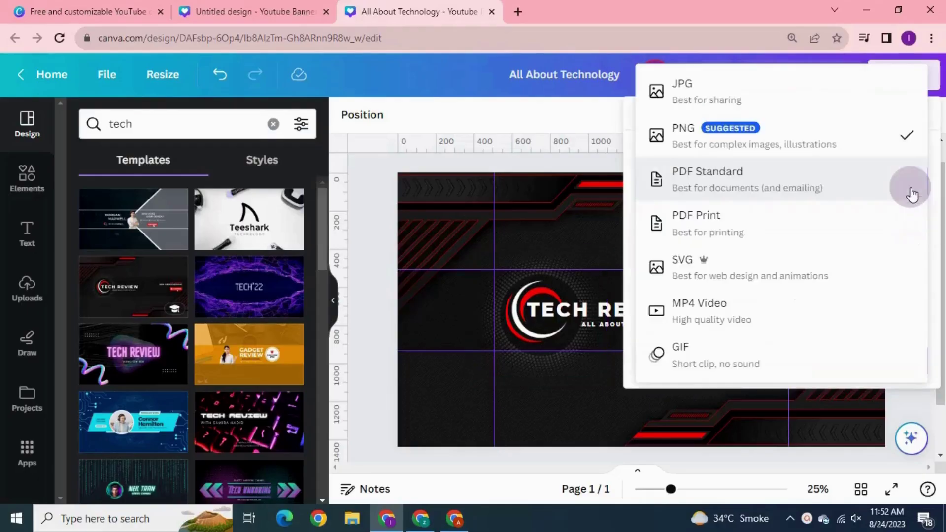
click(904, 137)
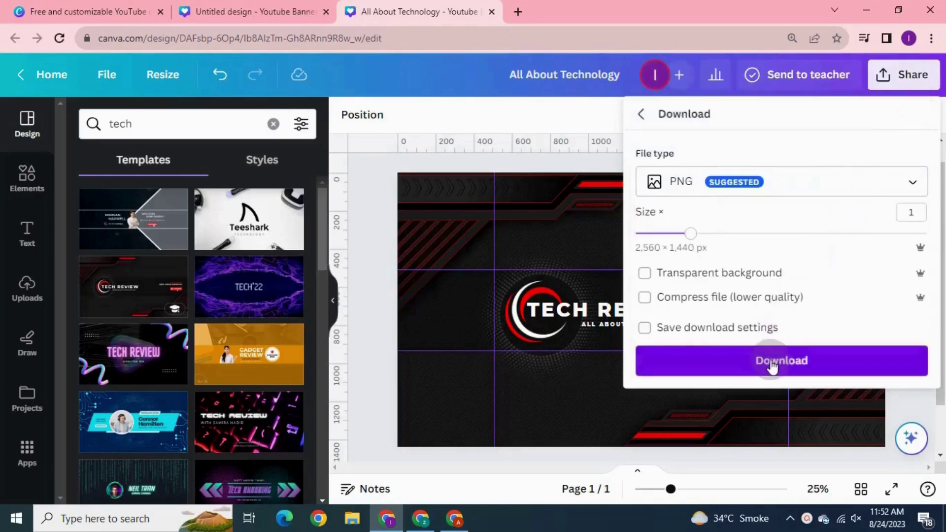
click(772, 365)
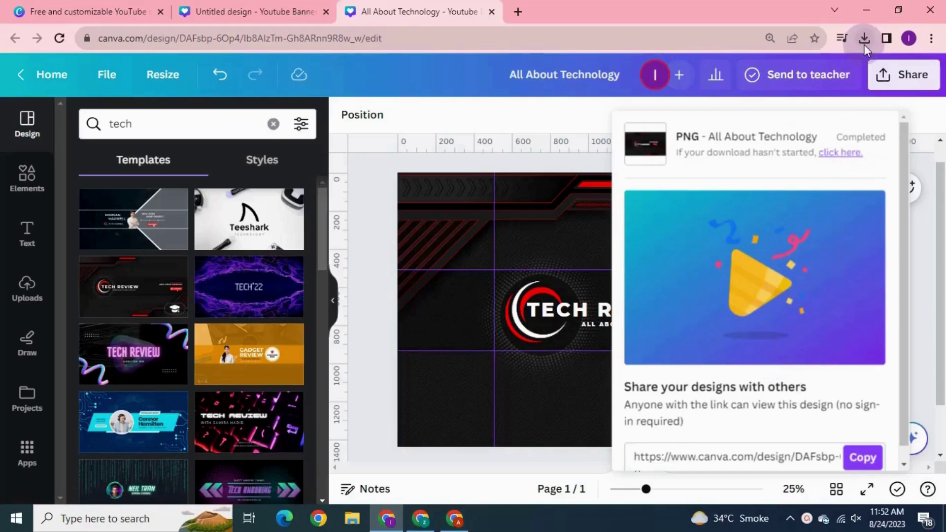
click(864, 41)
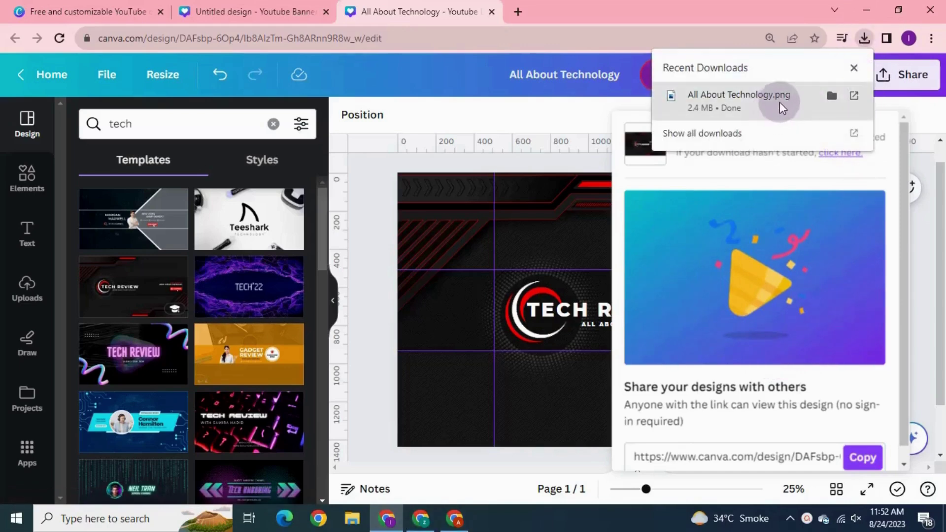
click(832, 96)
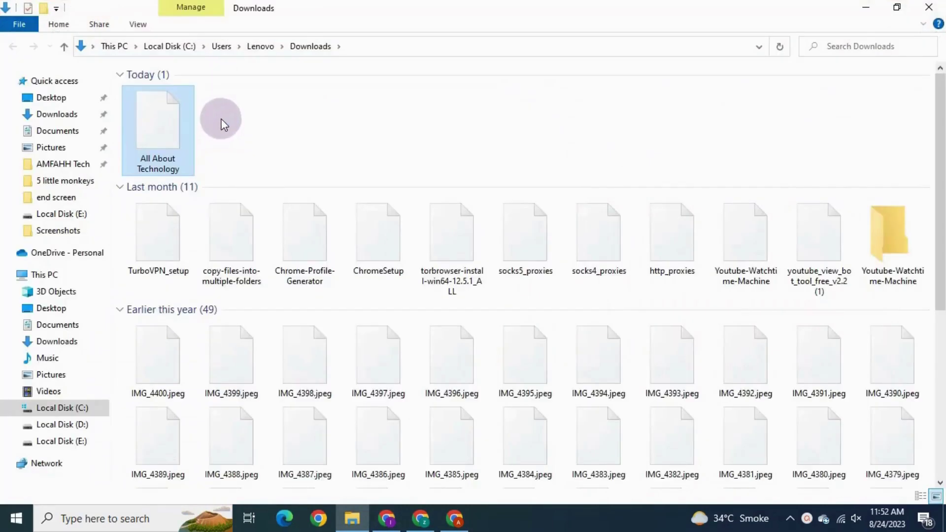
Open the All About Technology image from the Downloads folder
double_click(157, 130)
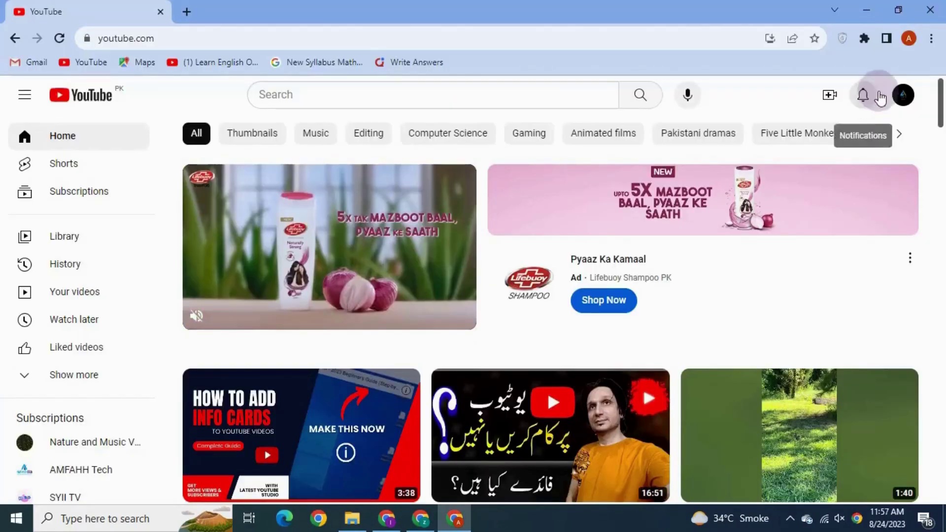
Go to the channel's customization Branding settings and find the Banner image section
click(902, 97)
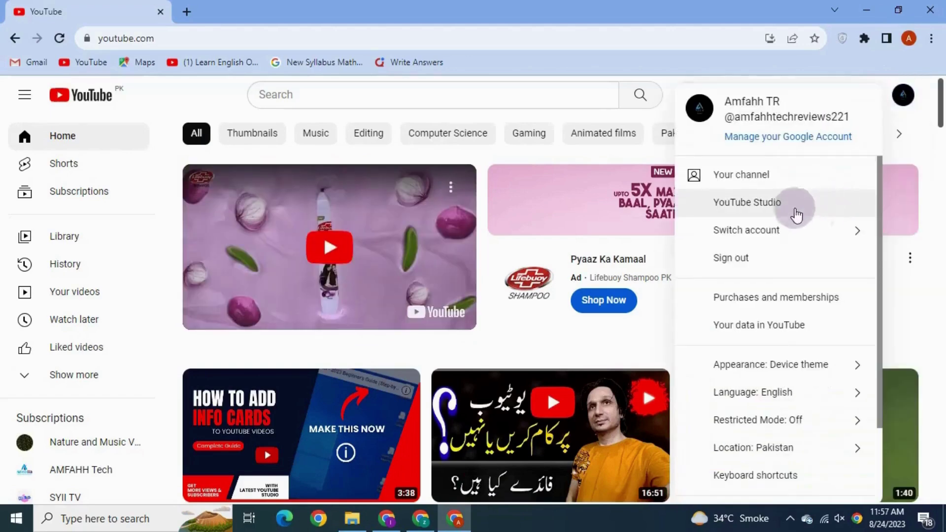
click(774, 187)
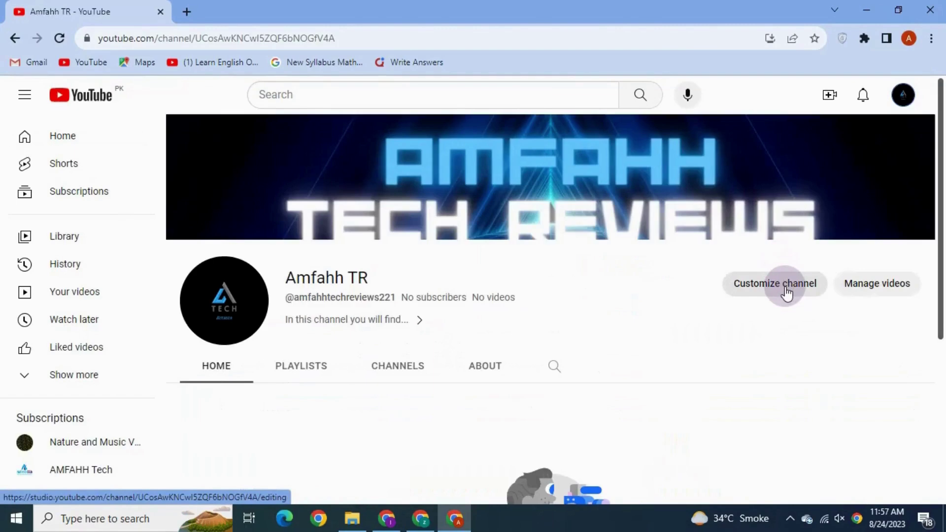
click(787, 290)
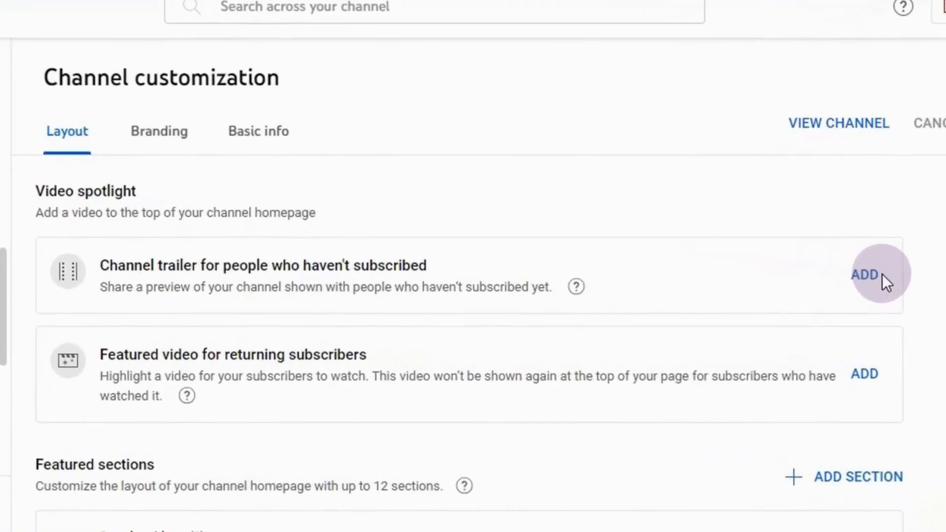
click(289, 193)
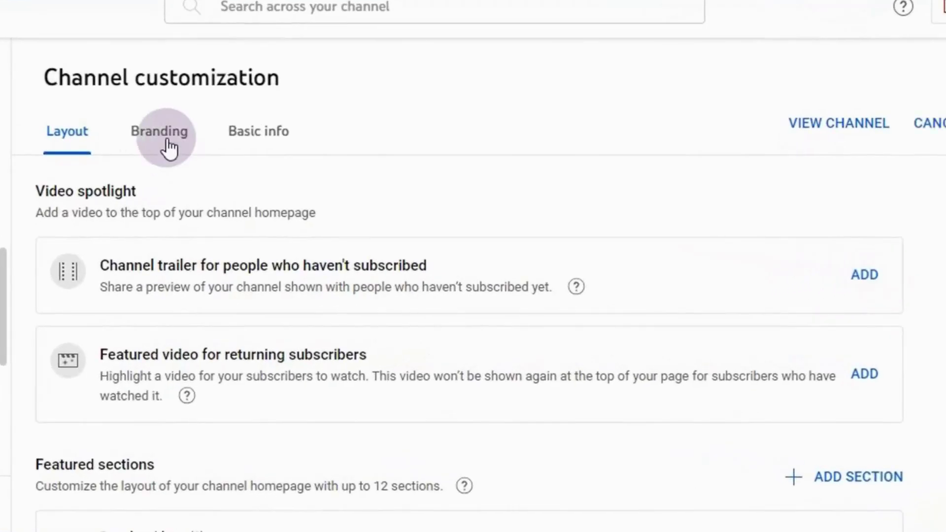
click(167, 143)
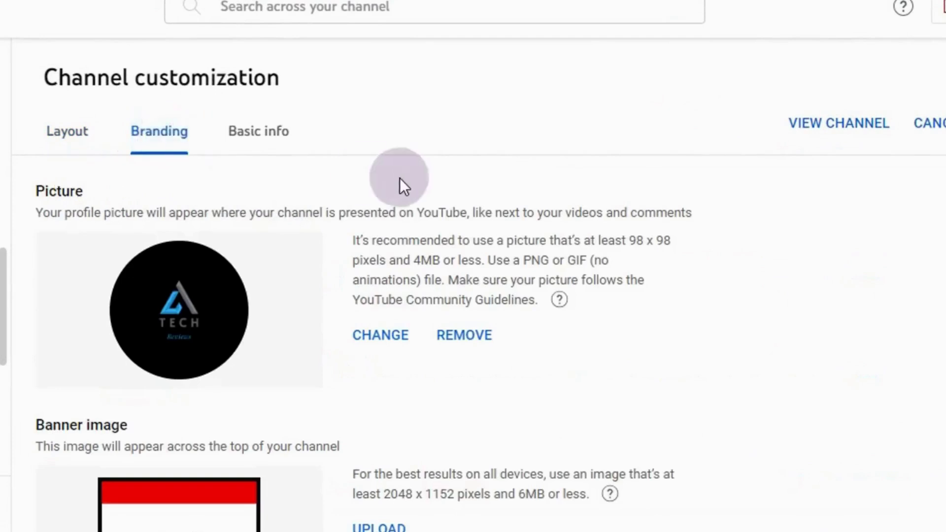
scroll(400, 179, down, 4)
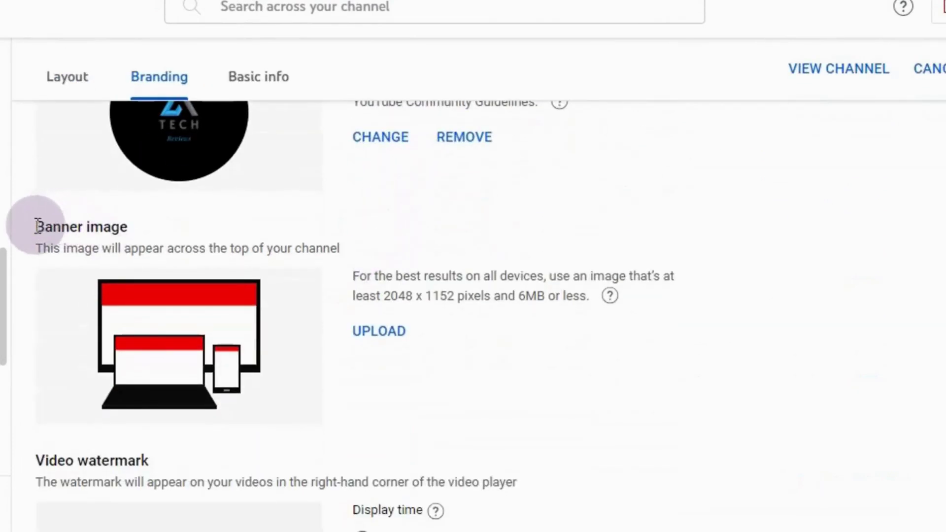
drag(37, 227, 123, 231)
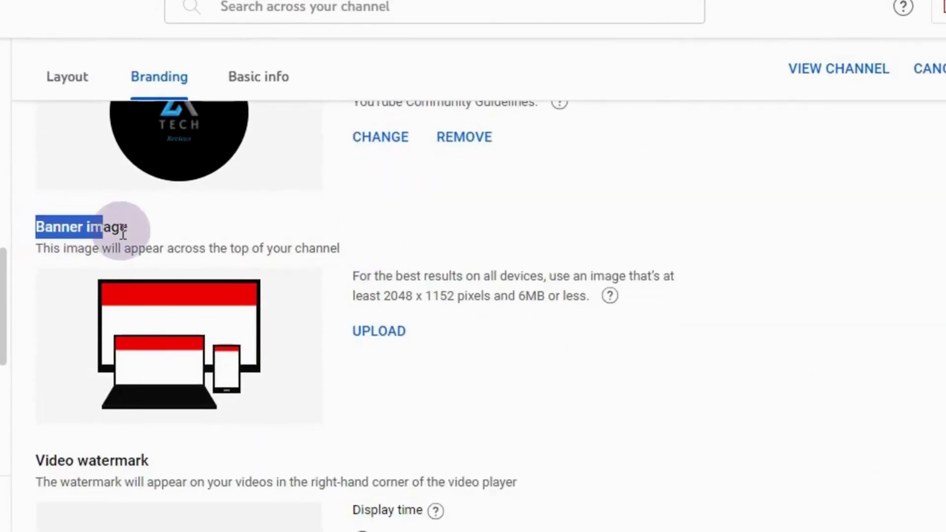
Upload All About Technology from Downloads as the new banner image
click(395, 333)
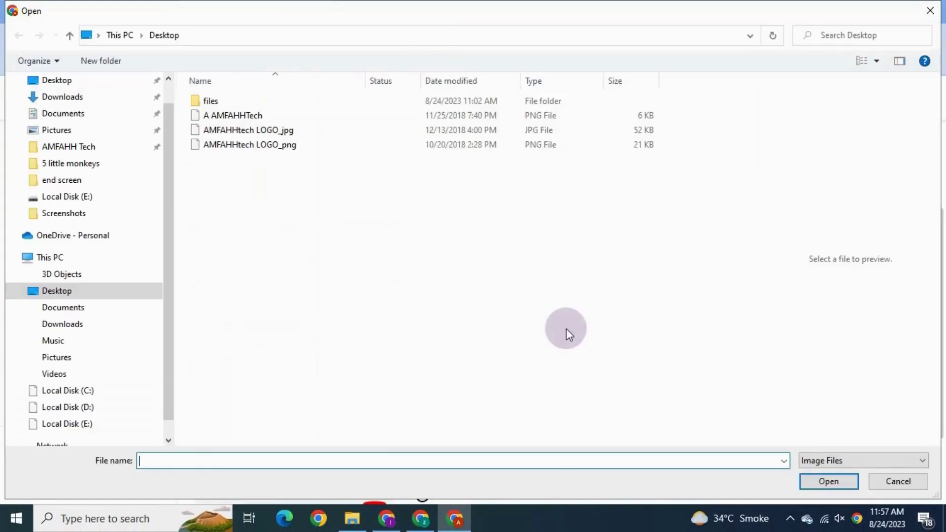
click(57, 97)
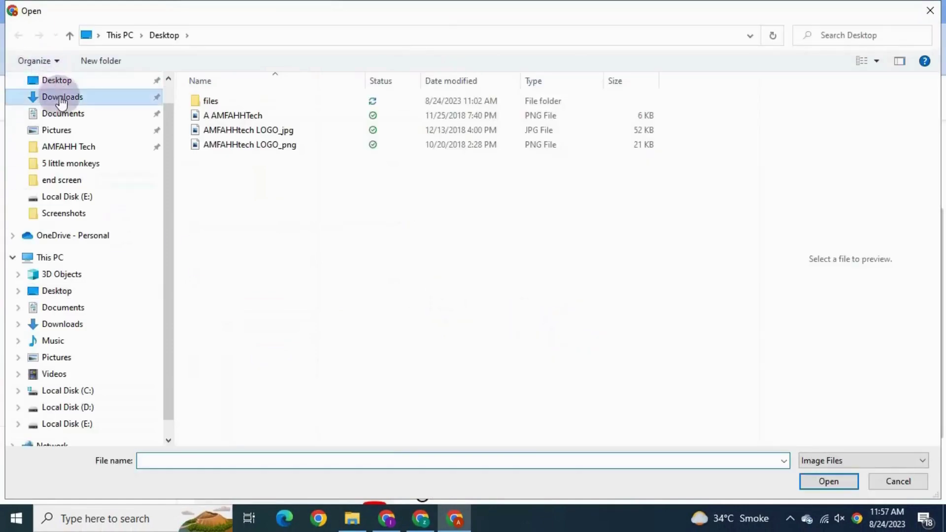
click(227, 163)
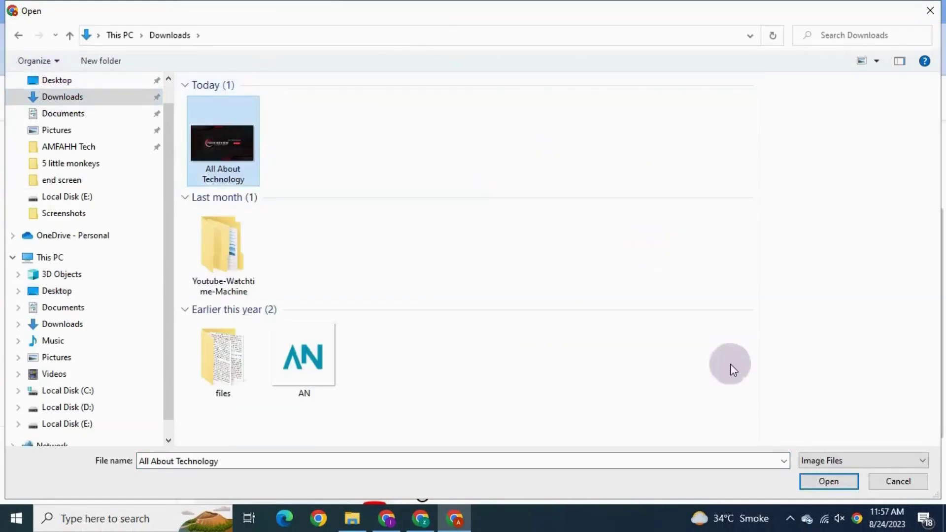
click(827, 482)
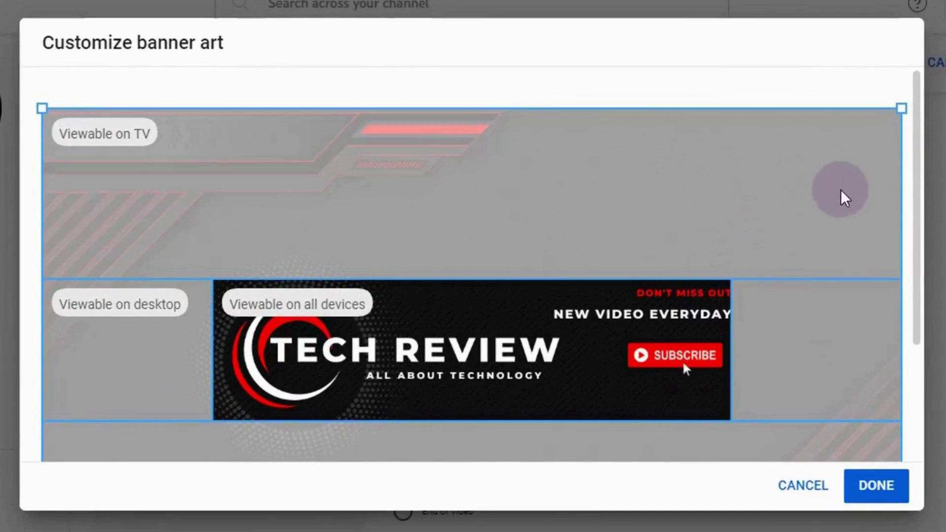
Check the TV, desktop and all-device areas of the banner crop and accept it
mouse_move(95, 131)
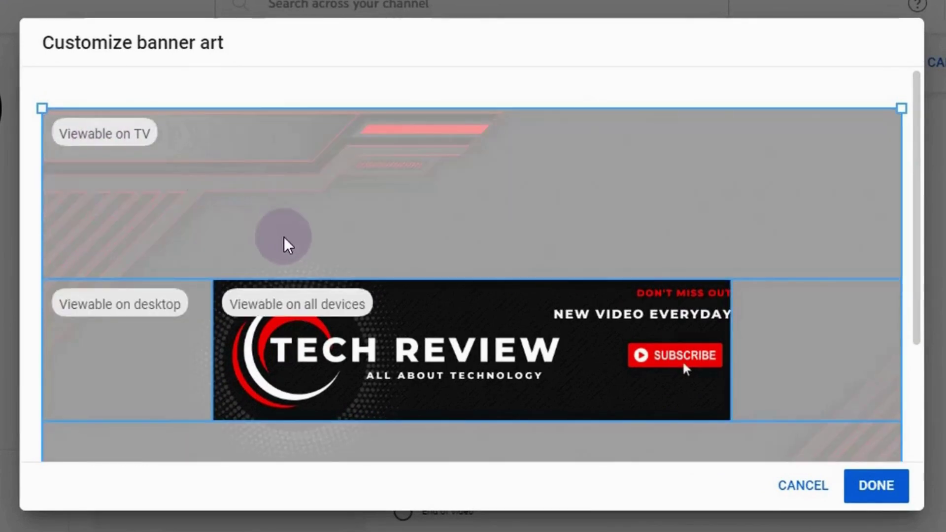
scroll(285, 243, down, 2)
mouse_move(126, 225)
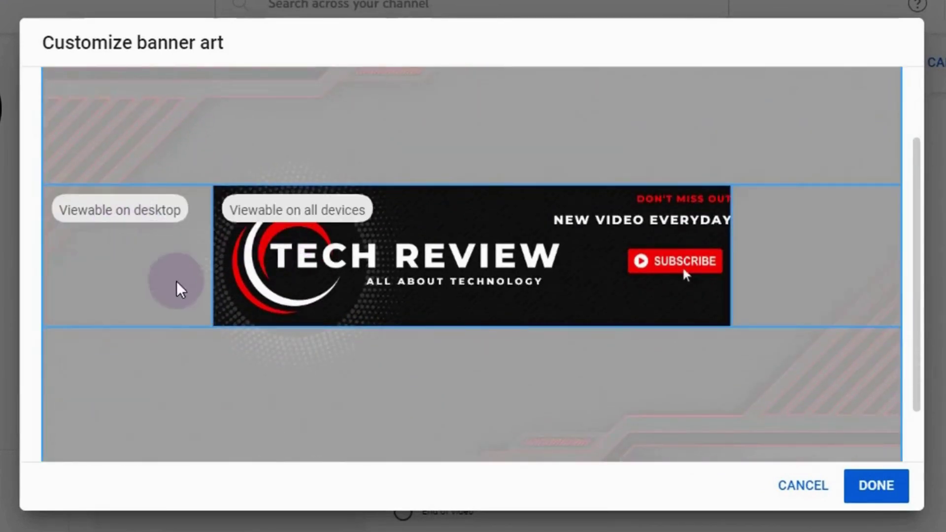
mouse_move(319, 222)
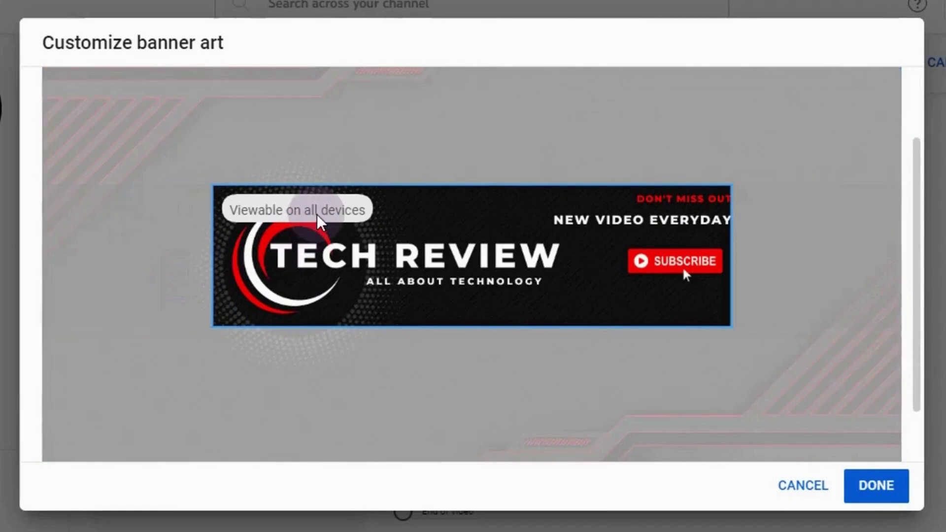
scroll(320, 222, down, 1)
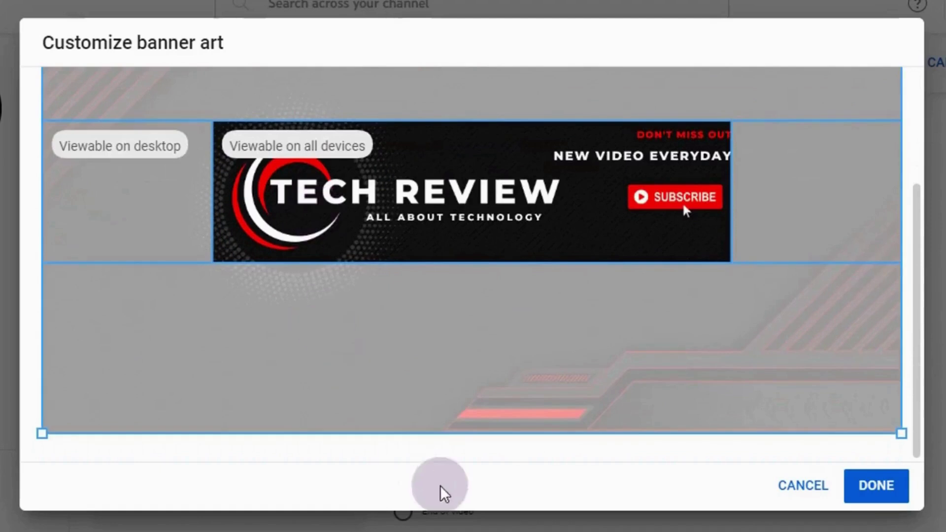
scroll(302, 334, up, 3)
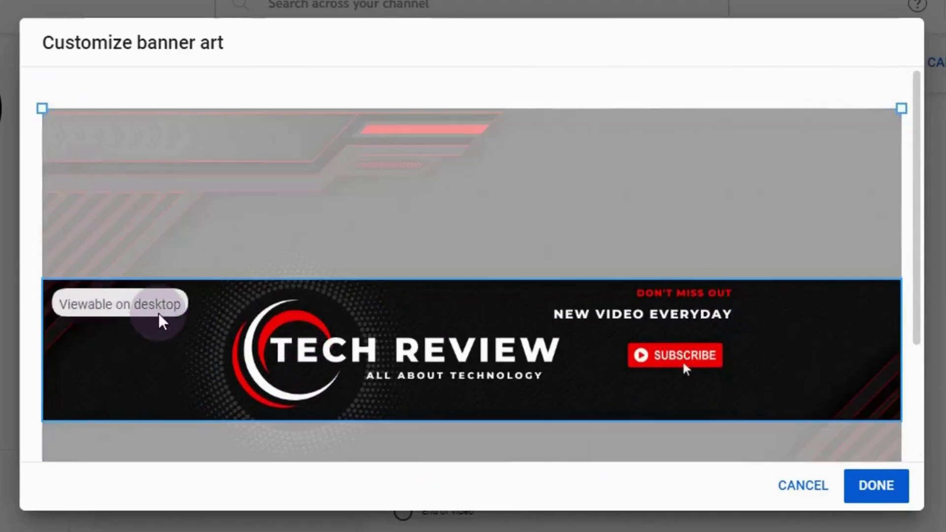
mouse_move(207, 308)
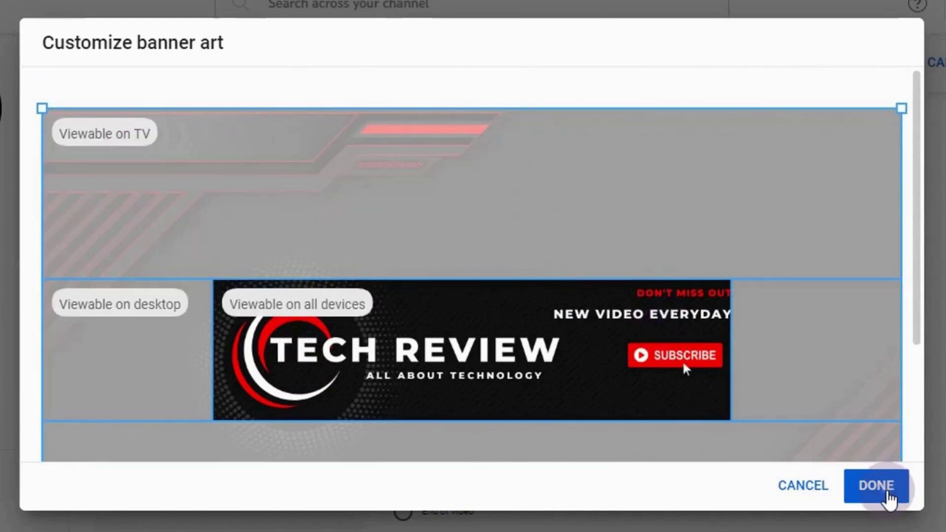
click(890, 499)
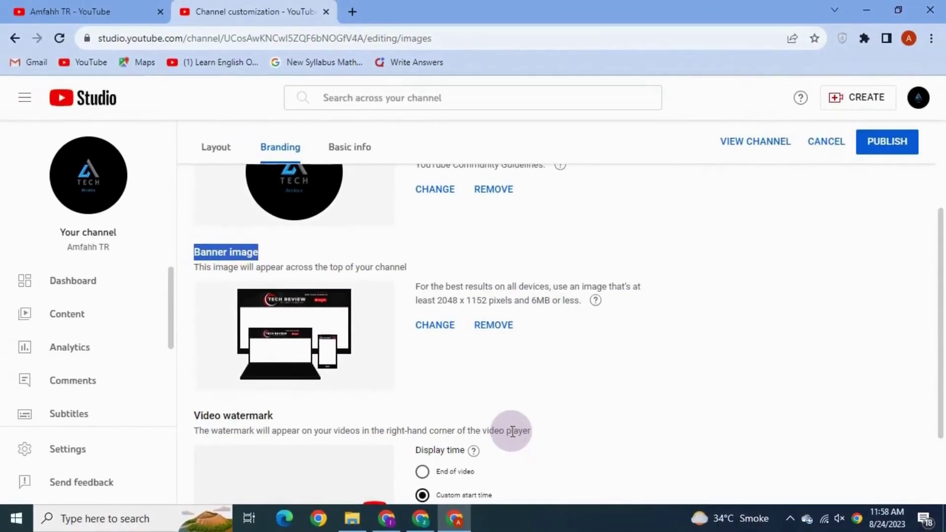
Publish the channel branding so the TECH REVIEW banner goes live
click(910, 152)
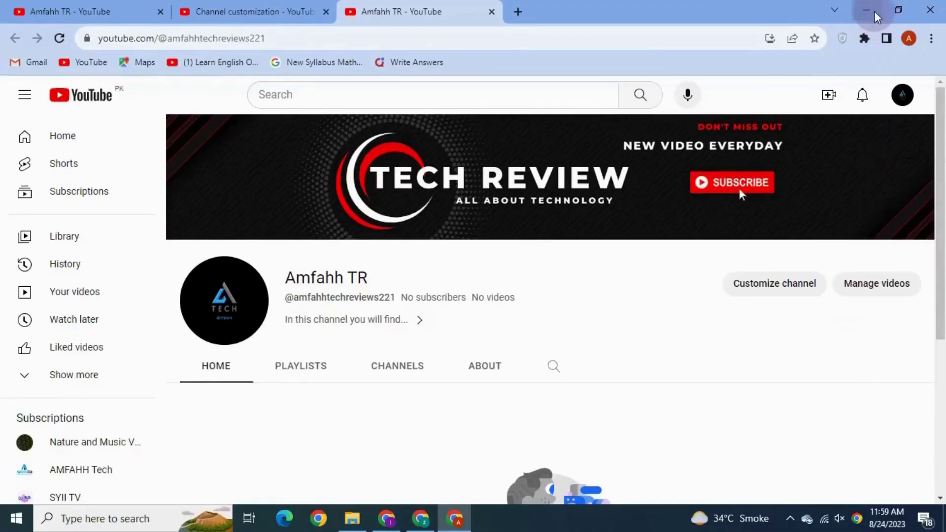
Minimize the Chrome window to reveal the Windows desktop
click(871, 12)
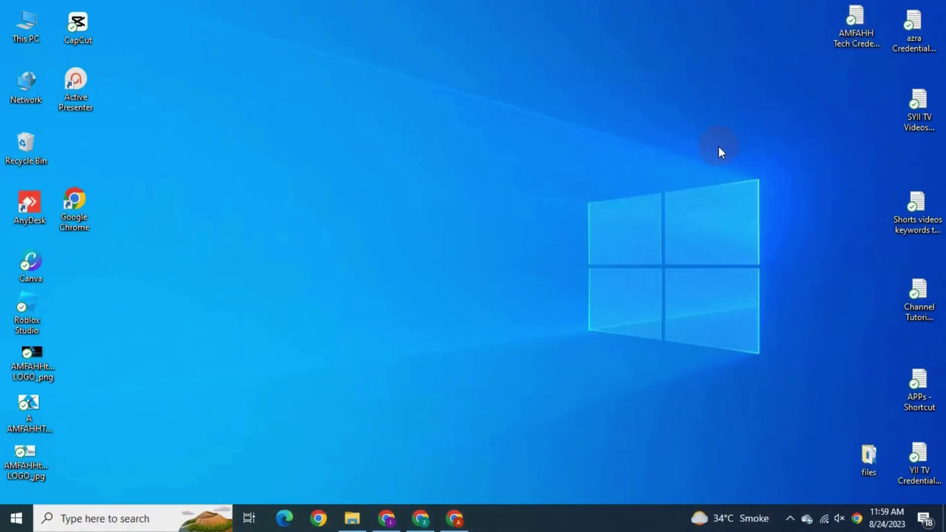